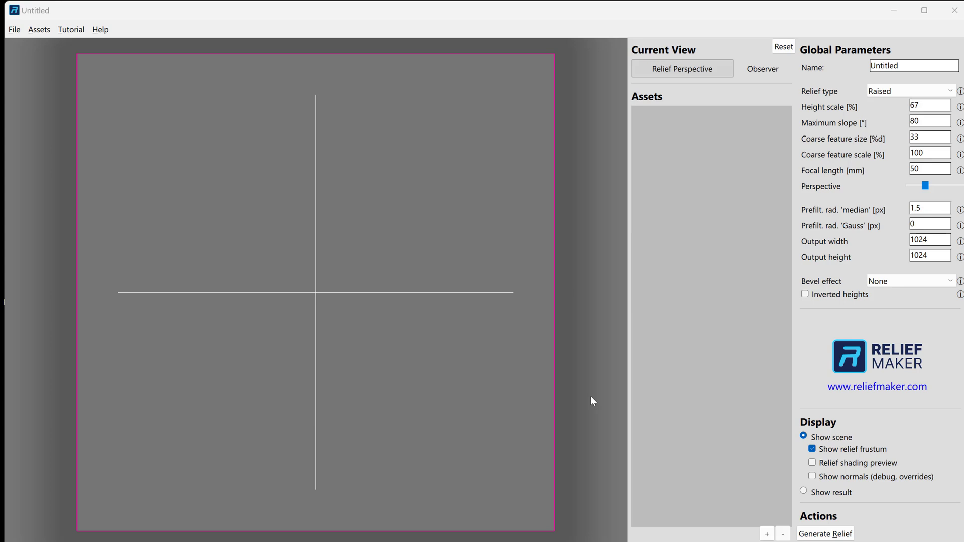
Import the brethoven2 bust mesh from the Imports folder as a new asset
left_click(767, 534)
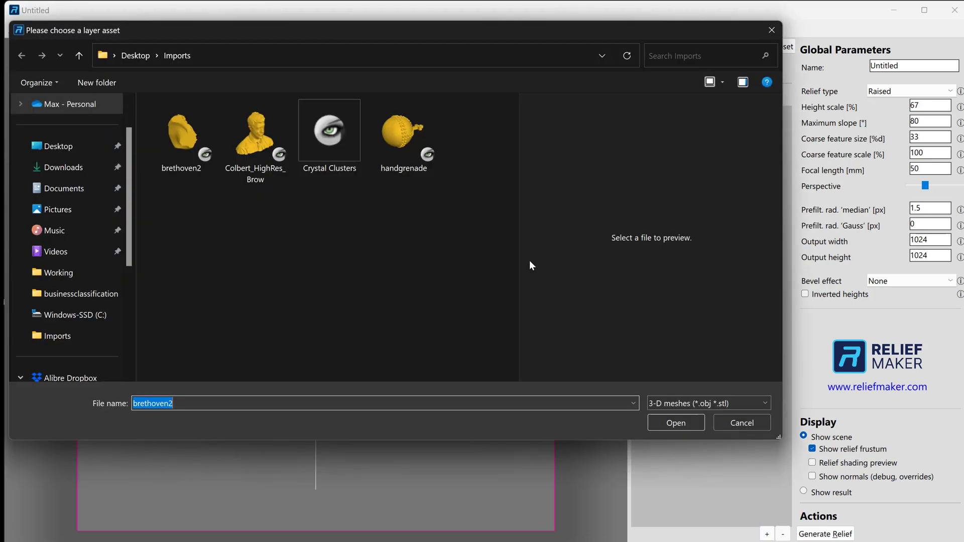
left_click(180, 129)
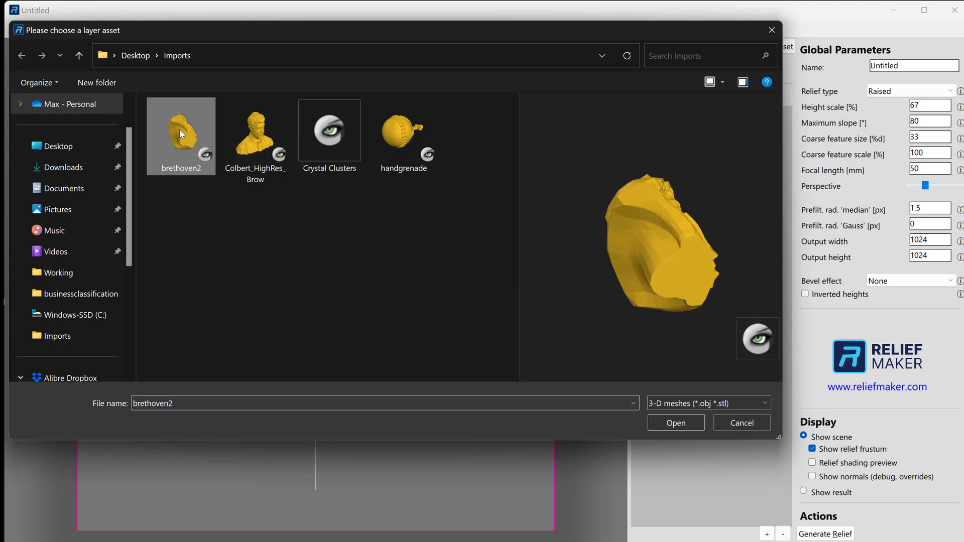
left_click(686, 423)
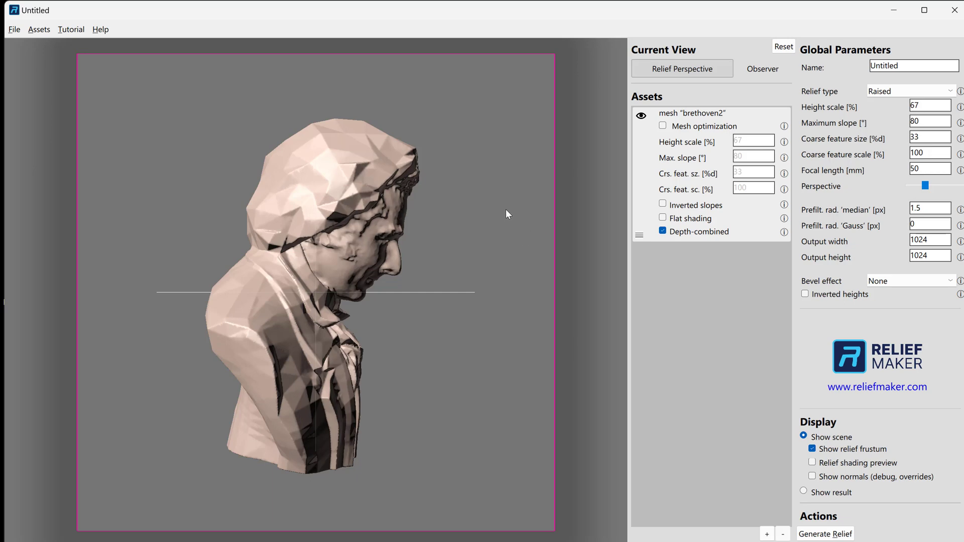
Rotate the bust from side profile to face forward, slightly three-quarter
mouse_move(523, 249)
left_mouse_down()
mouse_move(529, 259)
mouse_move(319, 257)
mouse_move(237, 221)
mouse_move(305, 246)
mouse_move(456, 253)
mouse_move(538, 277)
left_mouse_up()
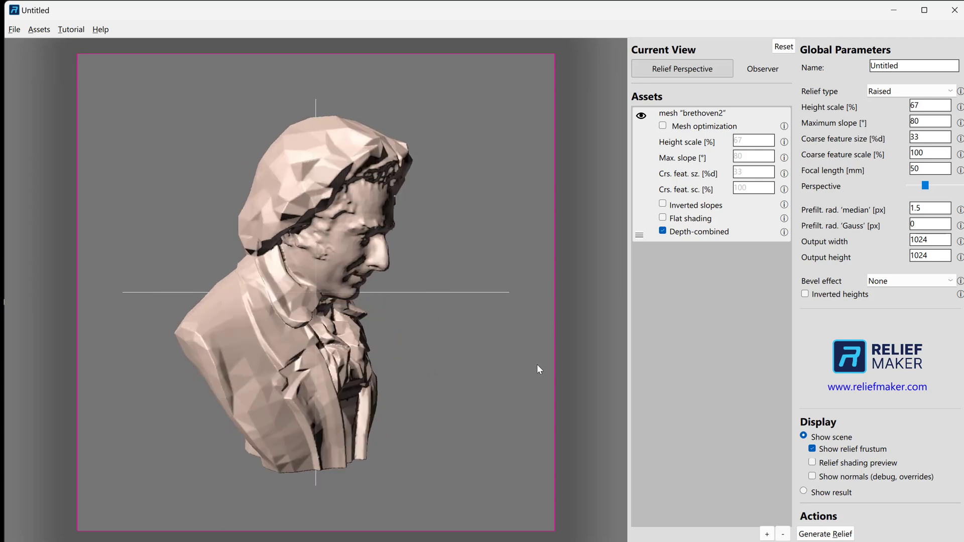
left_click_drag(536, 365, 464, 336)
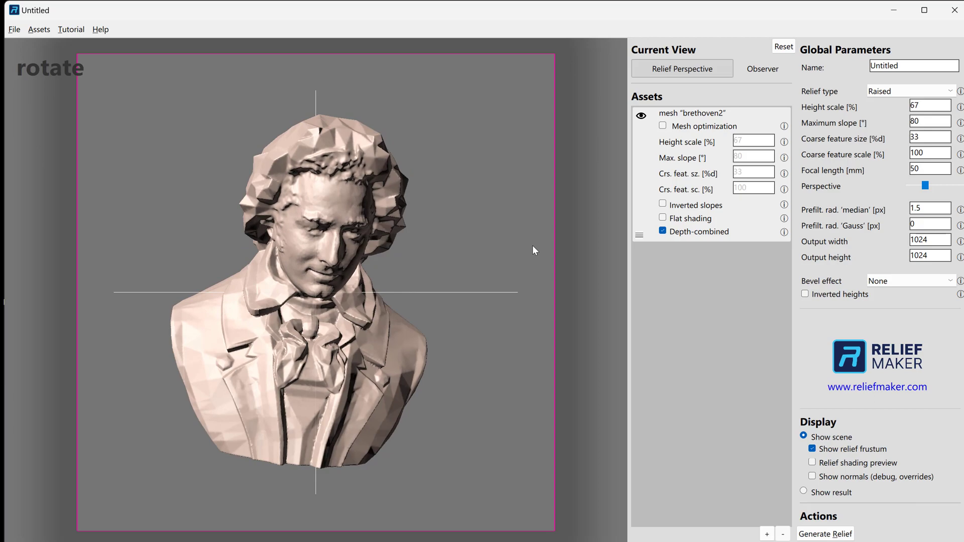
left_click_drag(532, 245, 462, 248)
mouse_move(526, 223)
left_mouse_down()
mouse_move(450, 222)
mouse_move(510, 228)
mouse_move(547, 218)
mouse_move(429, 173)
mouse_move(518, 293)
left_mouse_up()
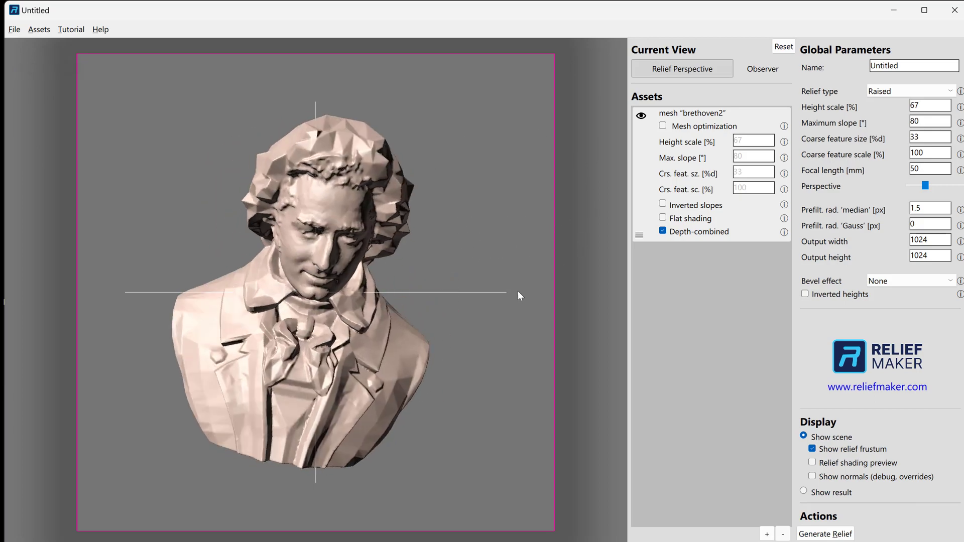
Scale the bust with the mouse wheel and move it left and up in the frame
scroll(410, 263, "down", 3)
scroll(409, 263, "down", 2)
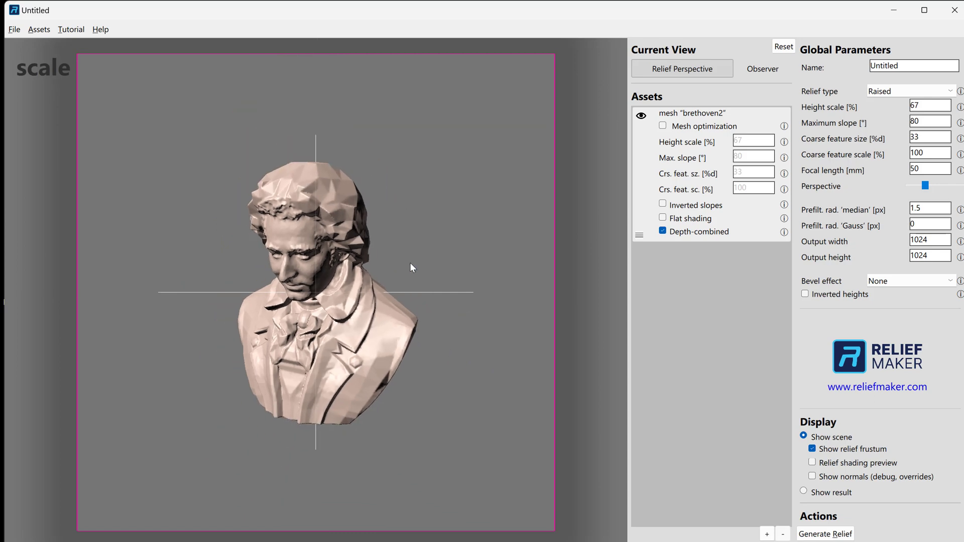
scroll(410, 263, "up", 2)
scroll(409, 263, "up", 1)
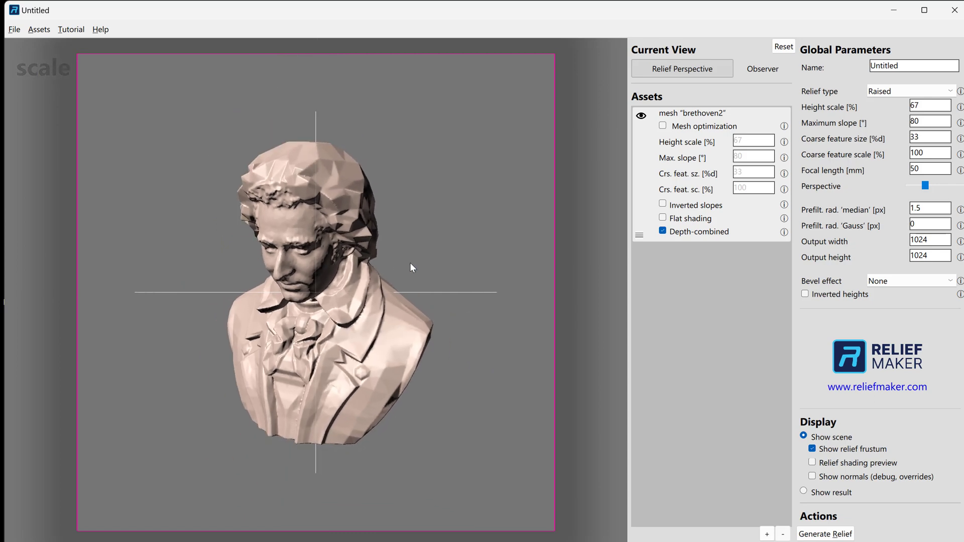
mouse_move(471, 251)
right_mouse_down()
mouse_move(451, 215)
mouse_move(555, 229)
mouse_move(441, 243)
mouse_move(504, 235)
mouse_move(480, 246)
right_mouse_up()
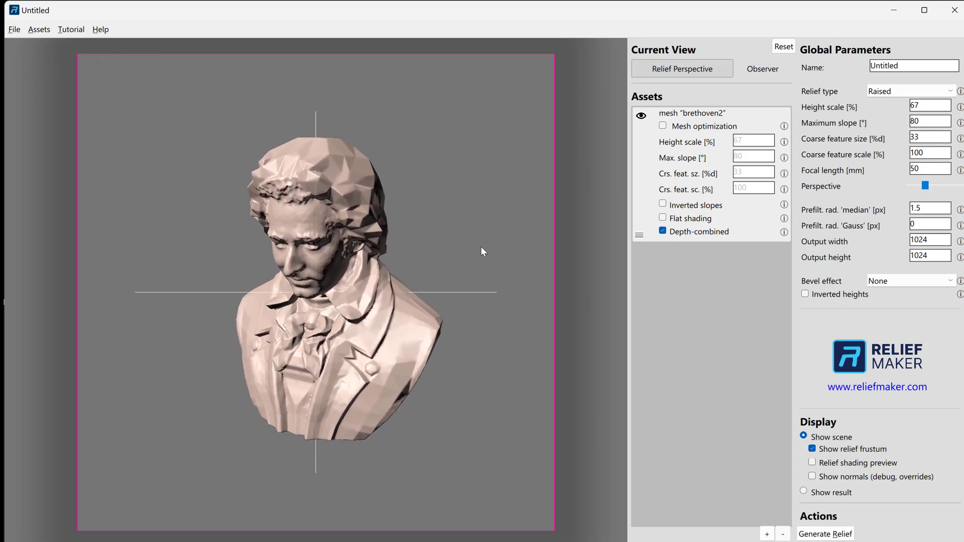
scroll(450, 252, "up", 1)
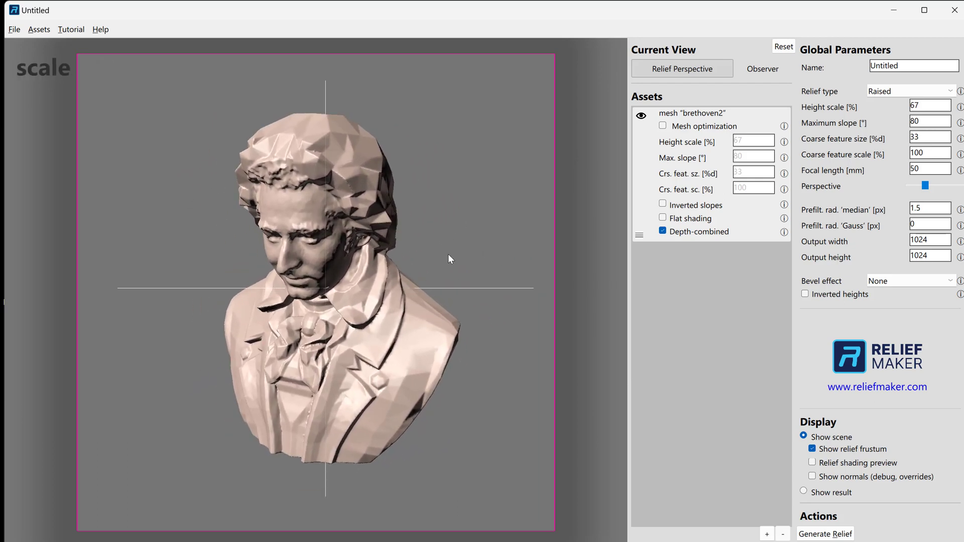
scroll(448, 255, "up", 1)
scroll(448, 256, "down", 2)
scroll(448, 255, "up", 1)
scroll(449, 255, "down", 1)
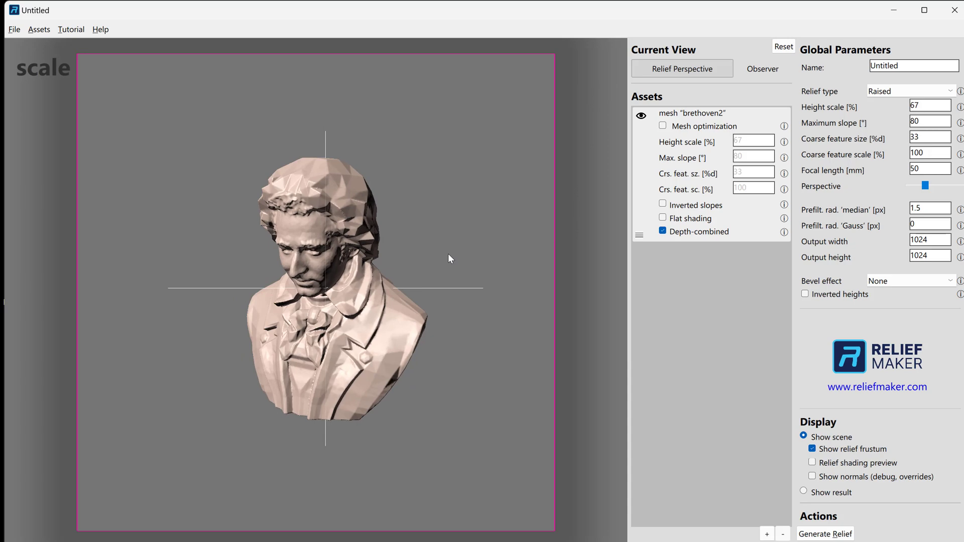
scroll(448, 255, "up", 1)
scroll(448, 255, "up", 1)
scroll(448, 254, "down", 1)
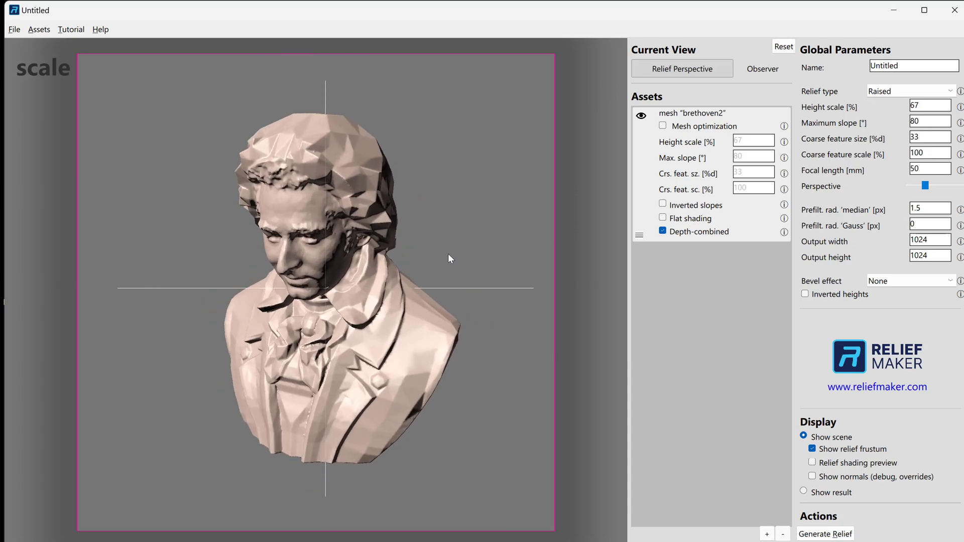
scroll(448, 254, "up", 1)
scroll(447, 254, "down", 1)
Push the bust back smaller, turn it more frontal, and shift it left
mouse_move(490, 197)
right_mouse_down()
mouse_move(492, 185)
mouse_move(417, 253)
mouse_move(475, 215)
mouse_move(509, 162)
mouse_move(432, 225)
mouse_move(507, 164)
right_mouse_up()
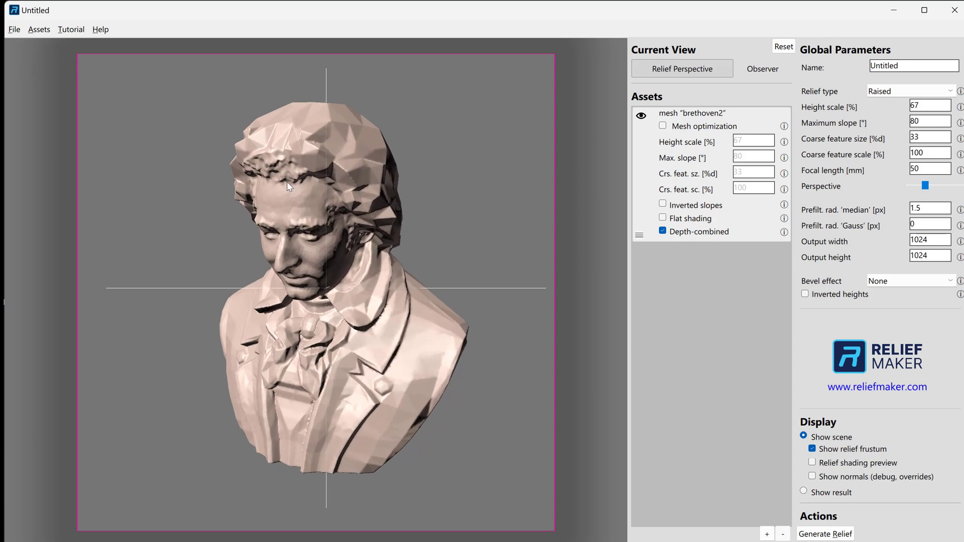
left_click_drag(216, 217, 217, 161)
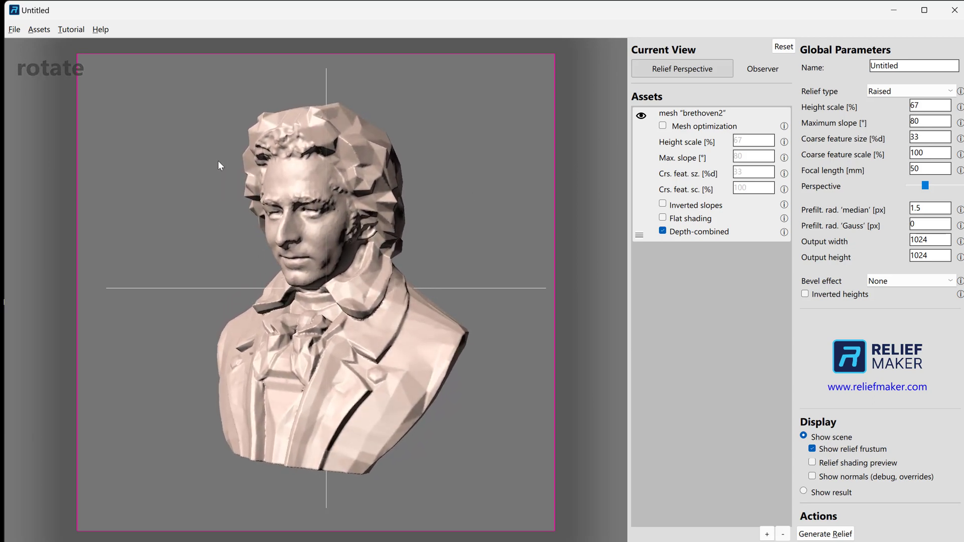
mouse_move(420, 215)
middle_mouse_down()
mouse_move(435, 223)
mouse_move(386, 223)
middle_mouse_up()
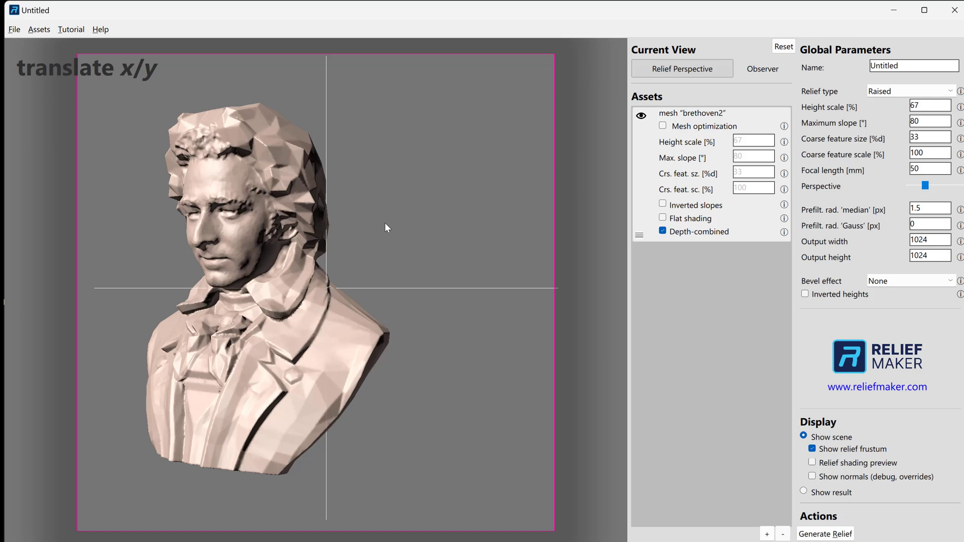
scroll(385, 224, "up", 2)
scroll(386, 223, "down", 2)
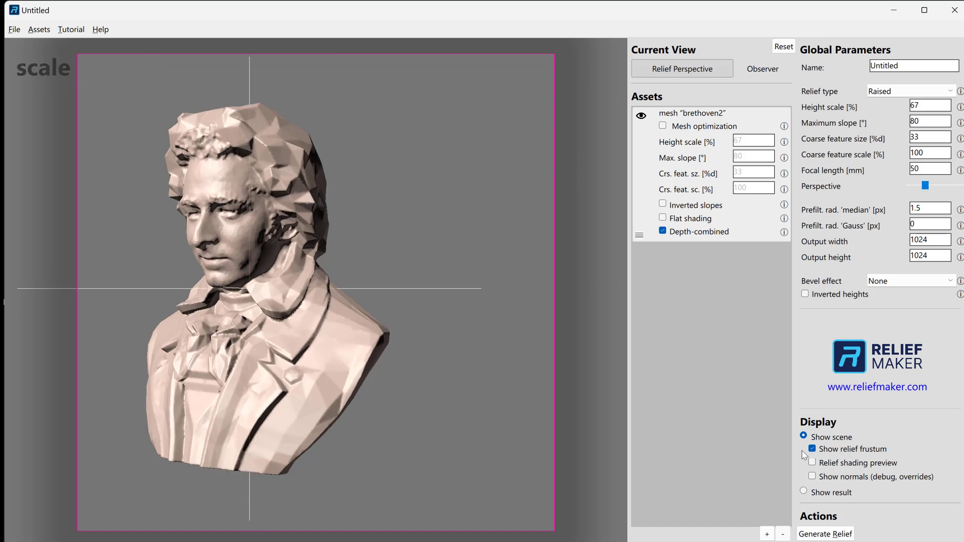
Import the handgrenade mesh and apply Auto Resize to place it before the bust
left_click(771, 533)
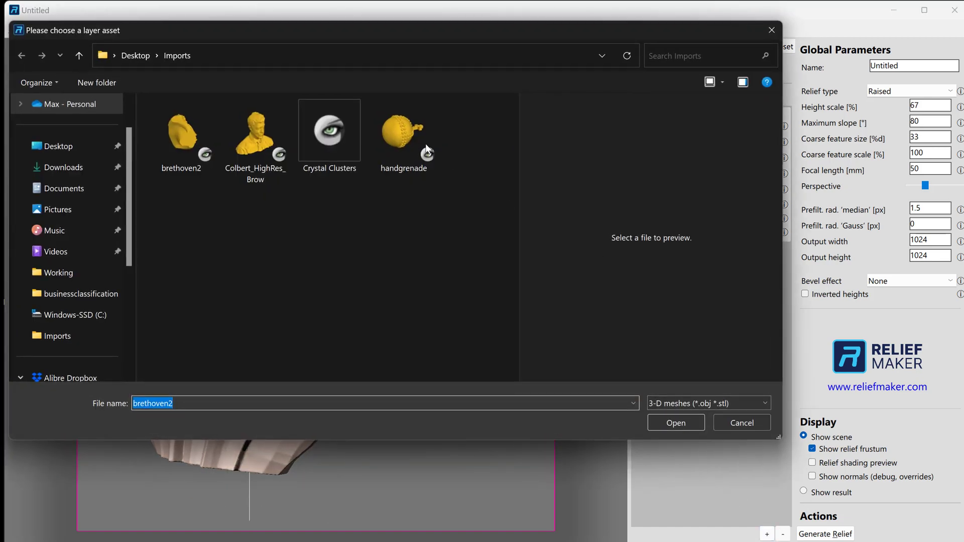
left_click(426, 143)
left_click(676, 423)
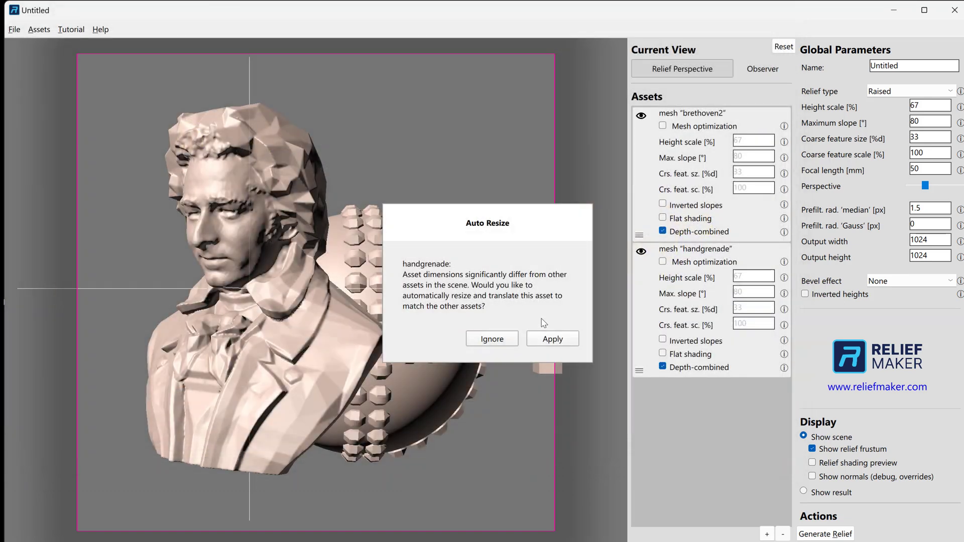
left_click(550, 340)
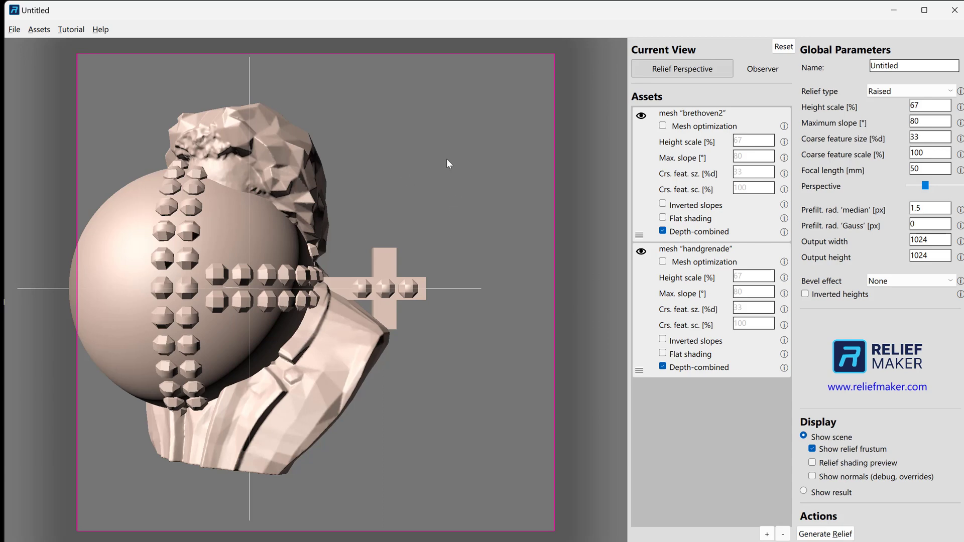
mouse_move(466, 184)
left_mouse_down()
mouse_move(510, 154)
mouse_move(454, 181)
mouse_move(367, 187)
mouse_move(565, 179)
mouse_move(413, 204)
mouse_move(550, 207)
mouse_move(460, 212)
mouse_move(469, 184)
left_mouse_up()
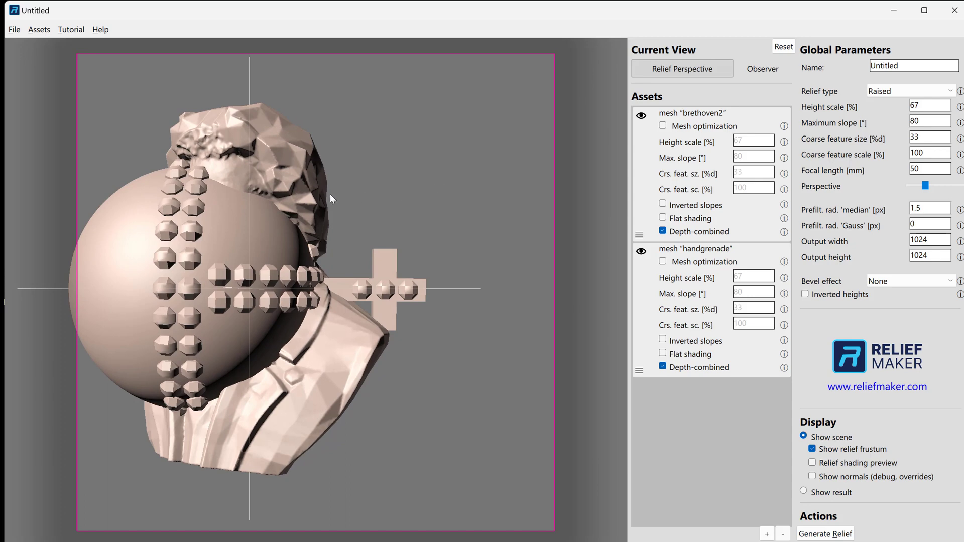
Rotate the hand grenade upright so its cross sits on top
left_click(225, 237)
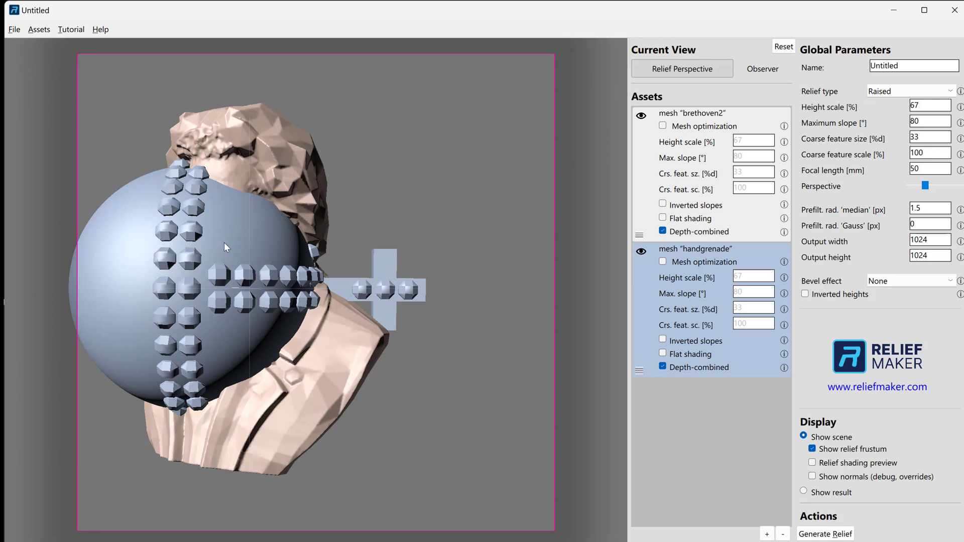
mouse_move(224, 242)
left_mouse_down()
mouse_move(198, 247)
mouse_move(212, 249)
left_mouse_up()
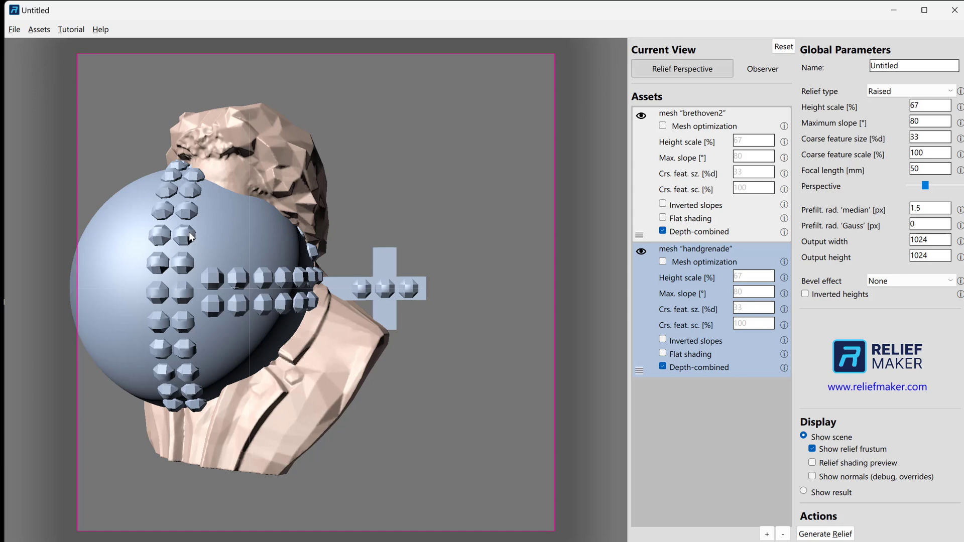
mouse_move(200, 249)
left_mouse_down()
mouse_move(246, 335)
mouse_move(362, 432)
mouse_move(467, 459)
left_mouse_up()
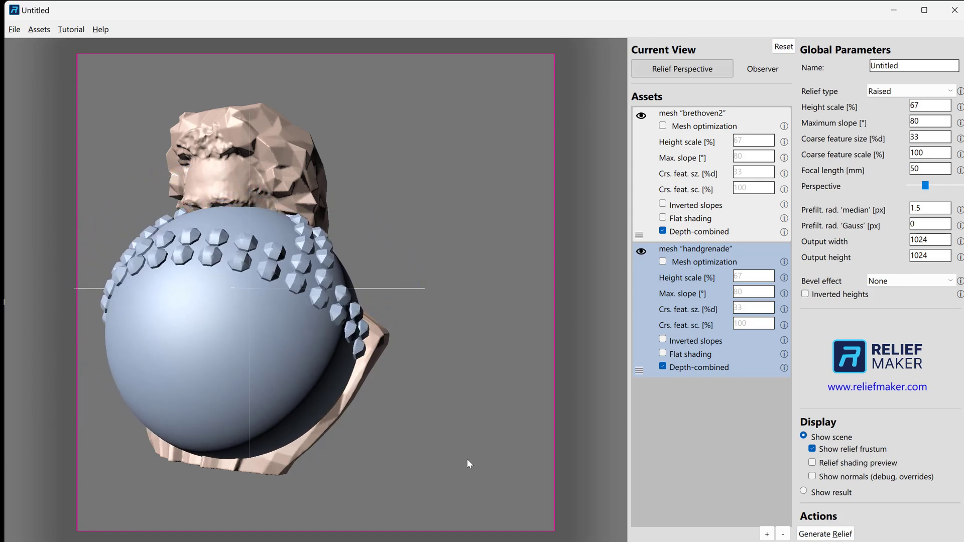
mouse_move(236, 307)
left_mouse_down()
mouse_move(233, 419)
mouse_move(239, 411)
left_mouse_up()
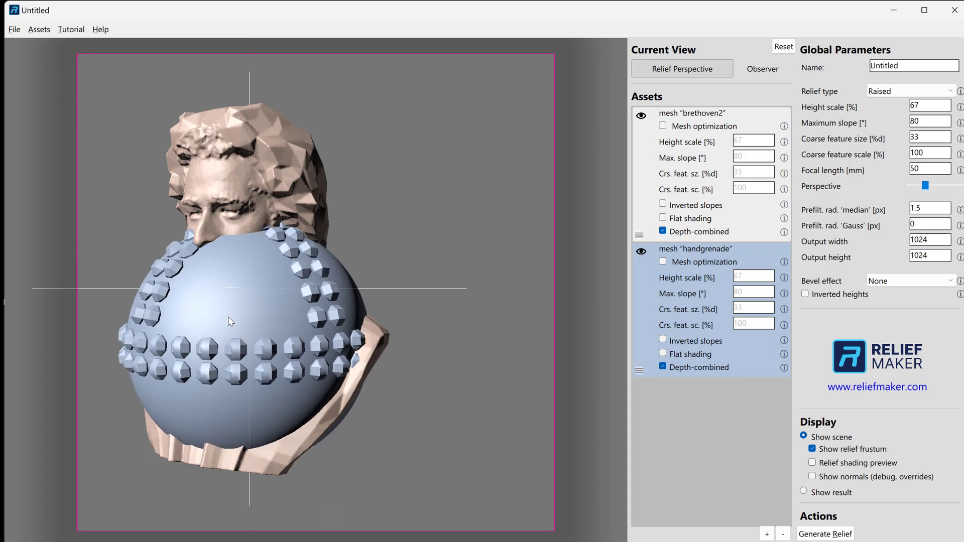
Move the grenade beside the bust on the right and scale it down
right_click_drag(227, 312, 392, 319)
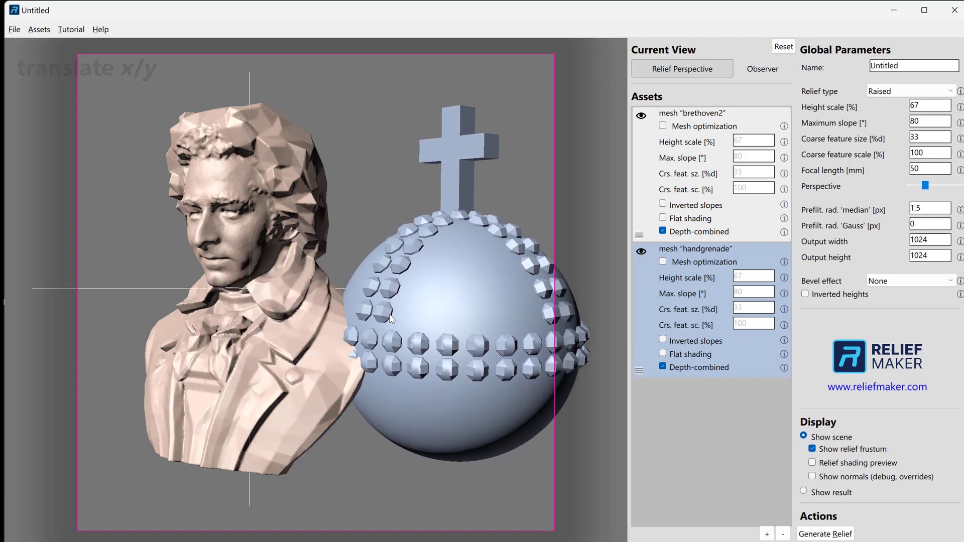
scroll(459, 302, "down", 2)
scroll(461, 301, "down", 1)
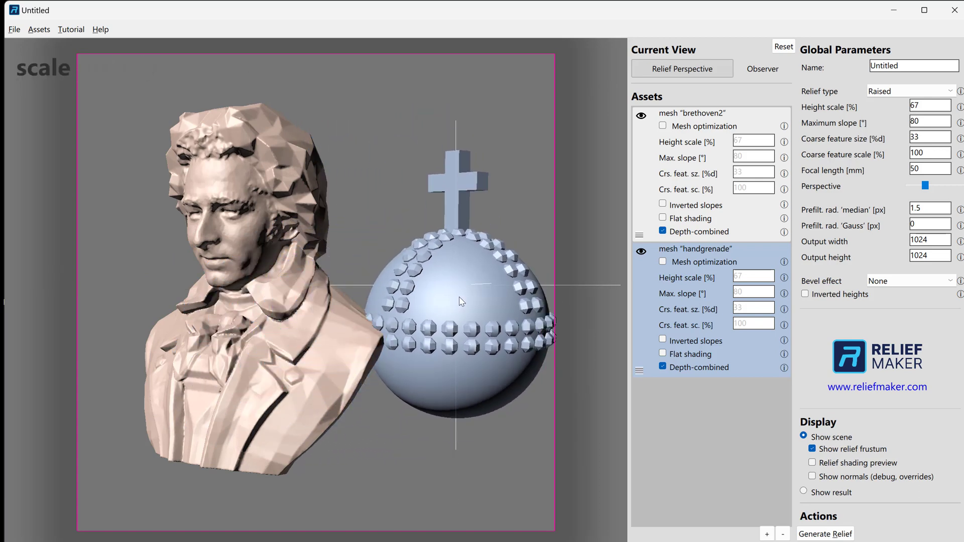
scroll(461, 302, "up", 1)
scroll(461, 302, "down", 1)
scroll(460, 301, "down", 1)
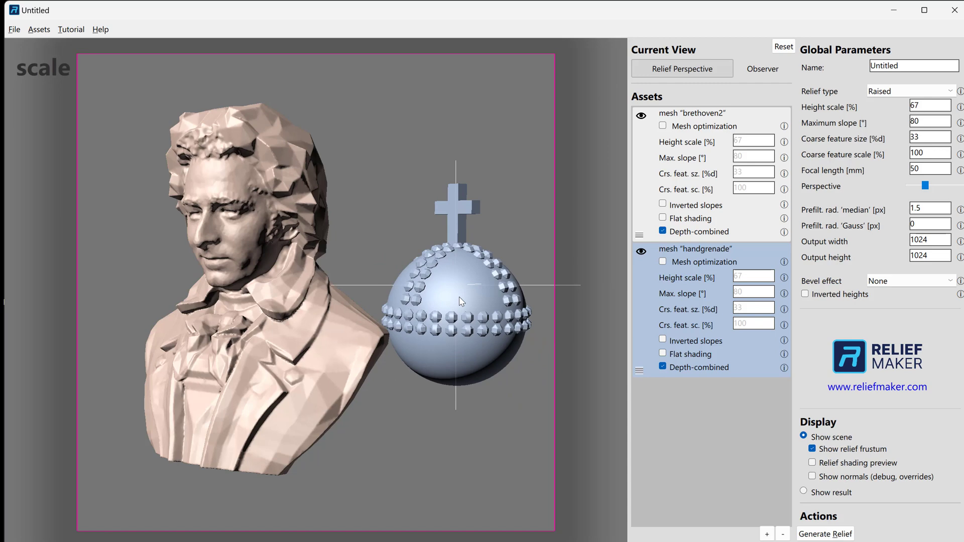
Bring the orb forward and larger, then settle it over the bust's lower-right chest
right_click_drag(461, 301, 320, 343)
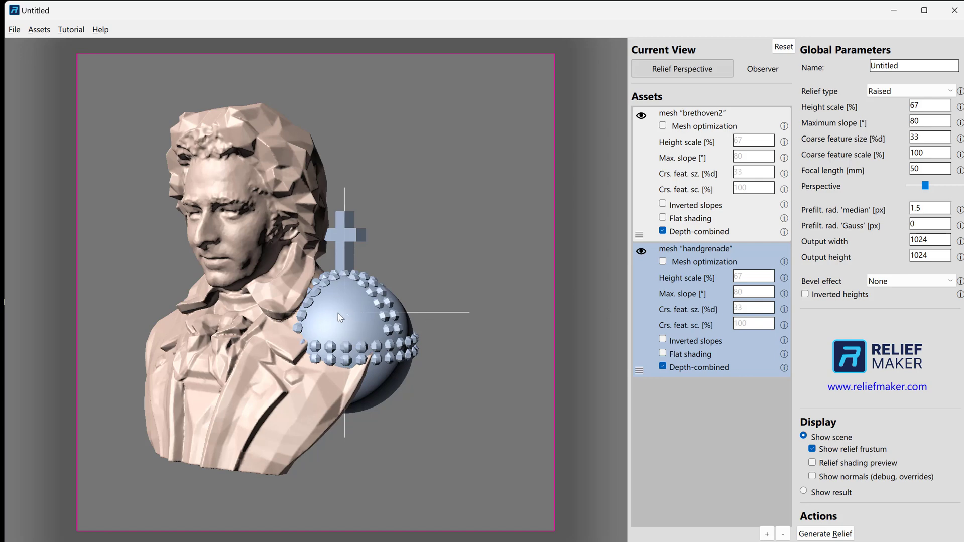
left_click_drag(351, 326, 495, 311)
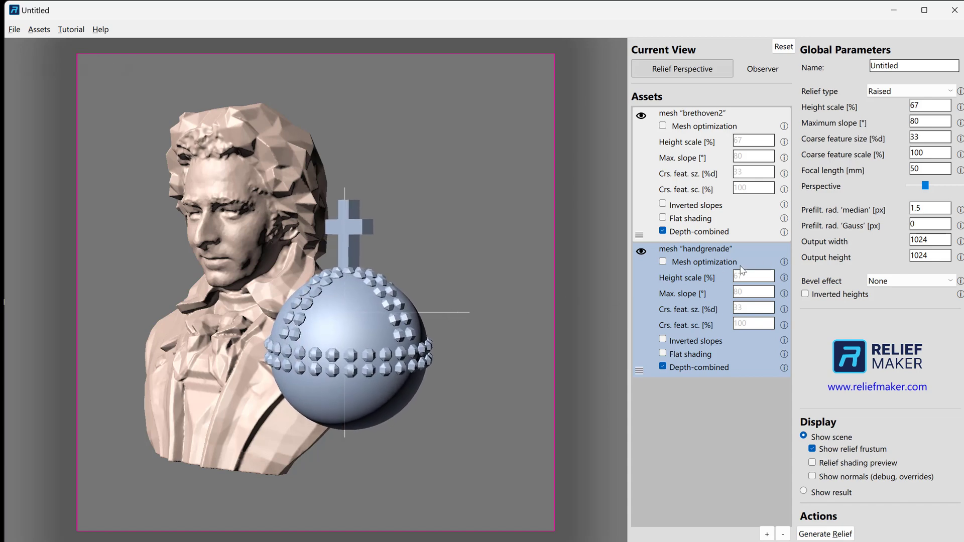
mouse_move(495, 311)
left_mouse_down()
mouse_move(537, 304)
mouse_move(129, 368)
mouse_move(504, 295)
mouse_move(592, 253)
mouse_move(436, 312)
left_mouse_up()
mouse_move(378, 315)
left_mouse_down()
mouse_move(351, 338)
mouse_move(375, 309)
mouse_move(431, 329)
left_mouse_up()
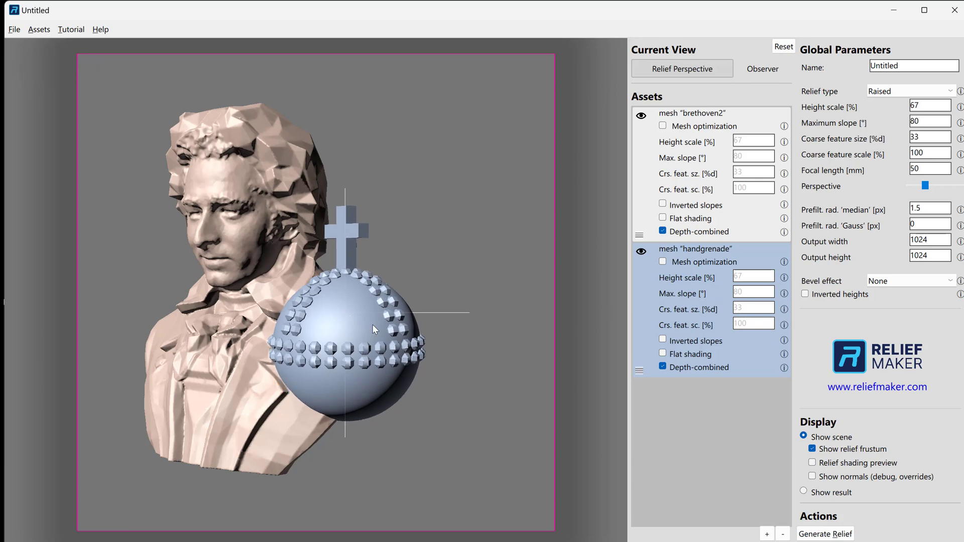
left_click_drag(372, 324, 321, 399)
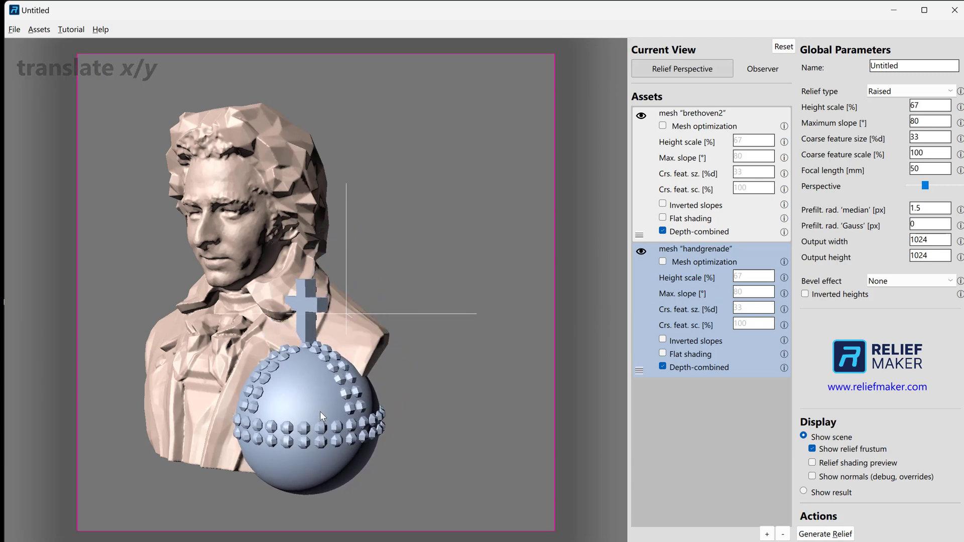
mouse_move(322, 404)
left_mouse_down()
mouse_move(350, 411)
mouse_move(397, 393)
mouse_move(350, 395)
left_mouse_up()
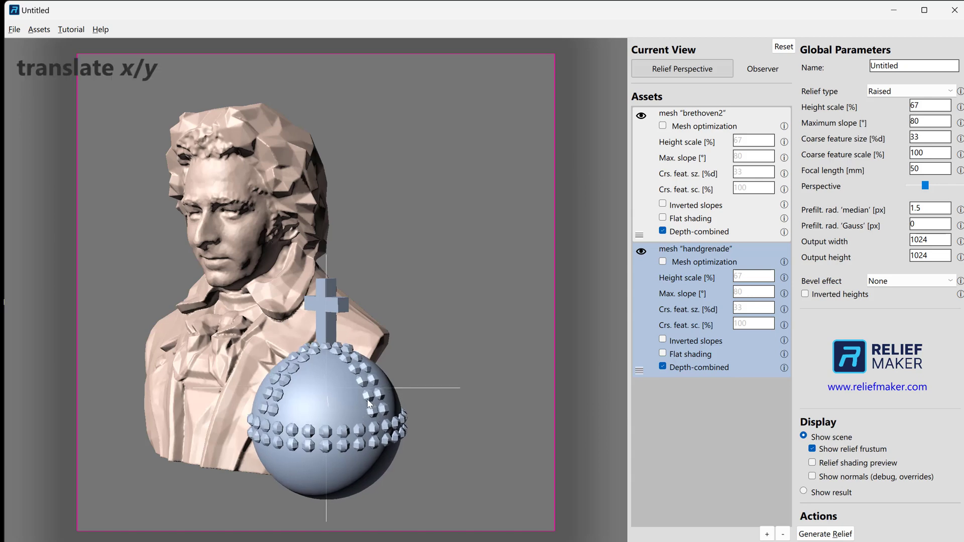
Deselect the orb, then shift and rotate the whole scene to a new angle
left_click(435, 290)
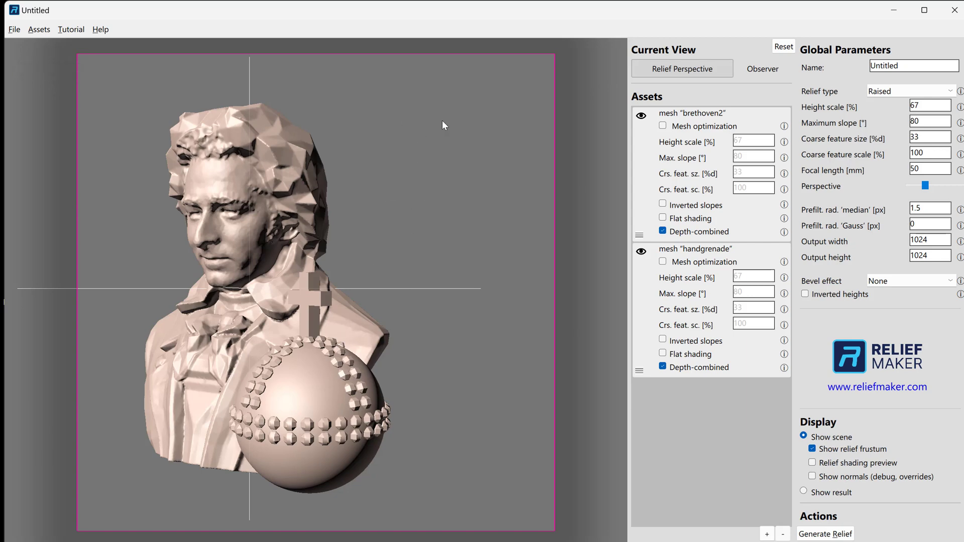
middle_click_drag(393, 146, 429, 146)
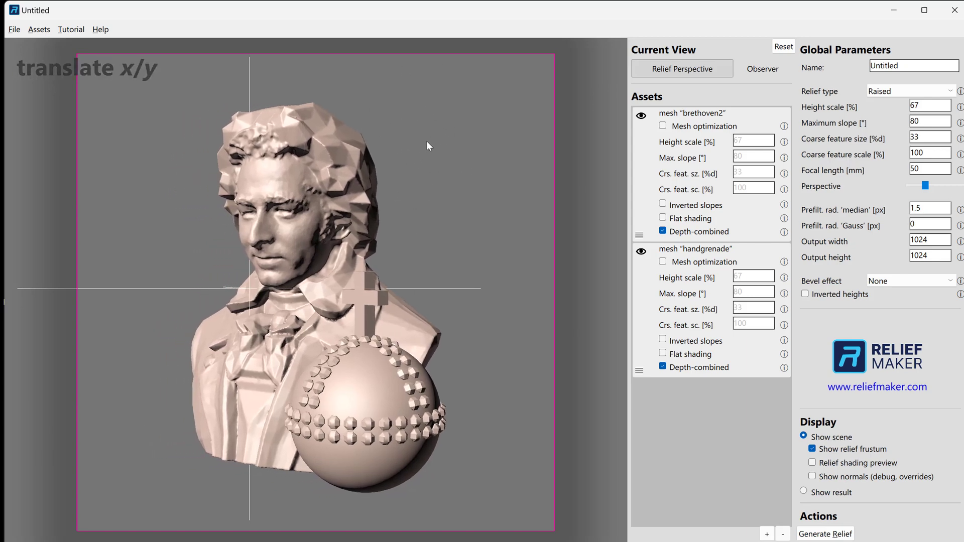
left_click_drag(466, 397, 487, 400)
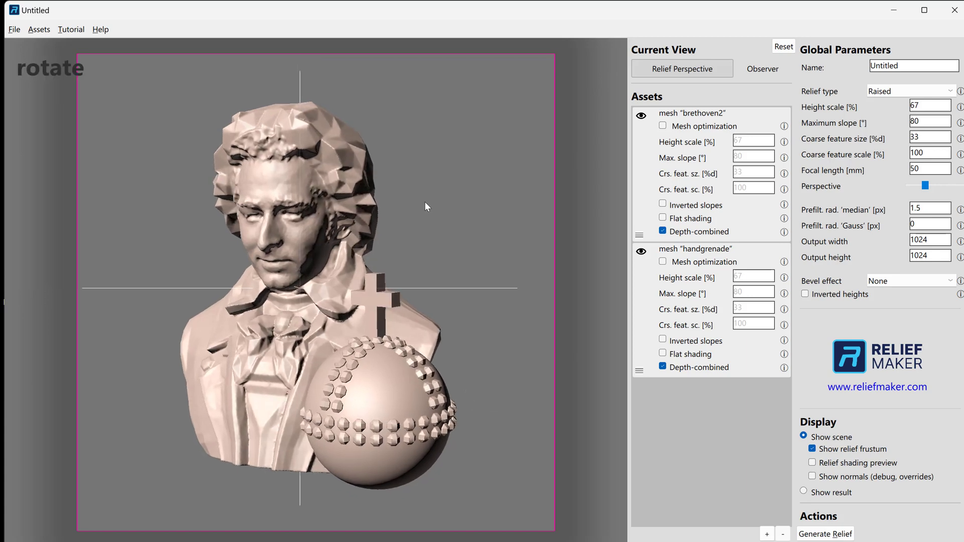
left_click_drag(425, 201, 431, 204)
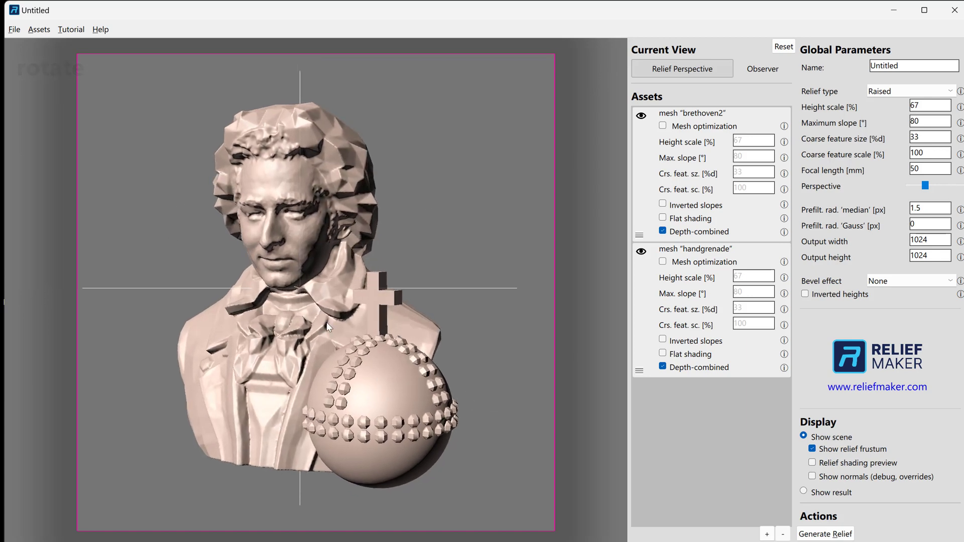
Move the bust up-left and enlarge it to fill the frame, then deselect
left_click(300, 273)
middle_click_drag(287, 291, 272, 284)
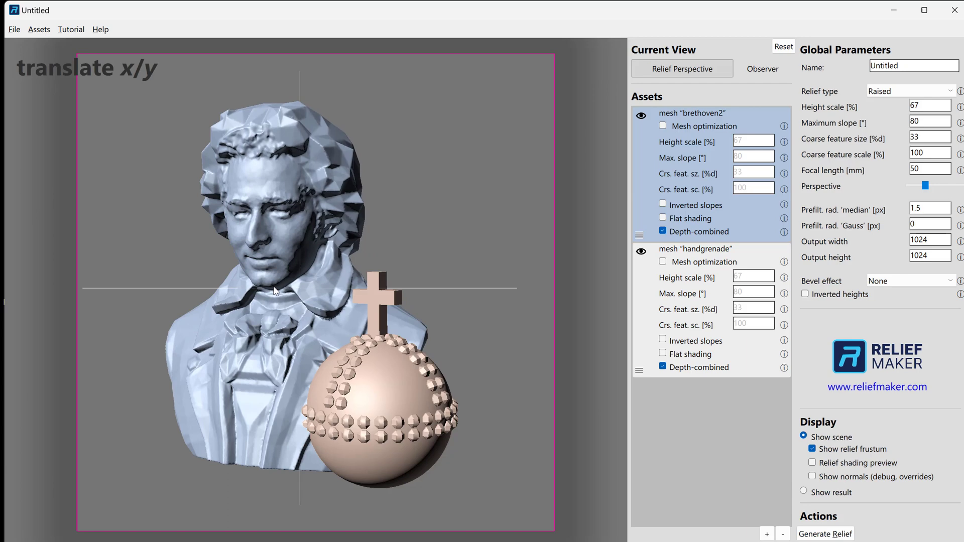
right_click_drag(272, 285, 279, 301)
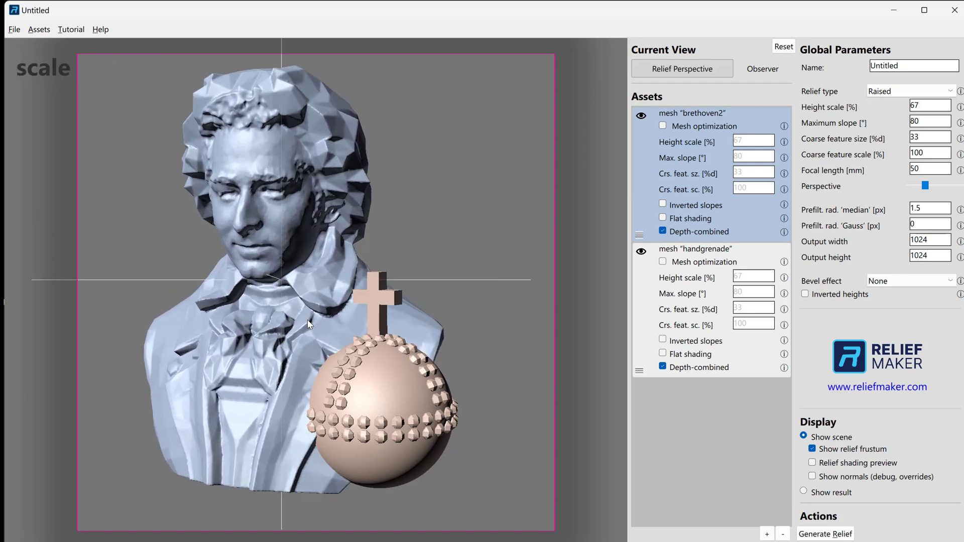
left_click(372, 389)
left_click(464, 271)
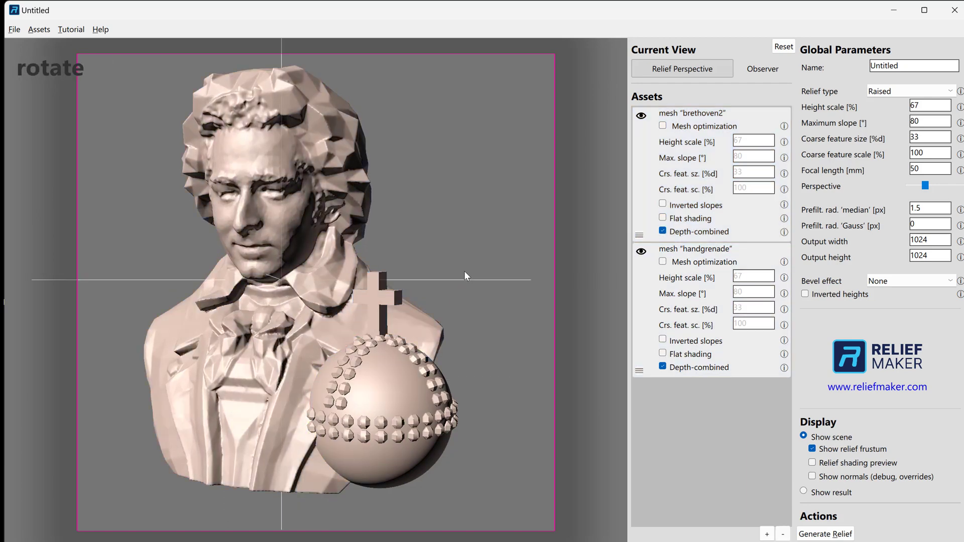
mouse_move(463, 271)
left_mouse_down()
mouse_move(444, 239)
mouse_move(498, 237)
mouse_move(478, 230)
left_mouse_up()
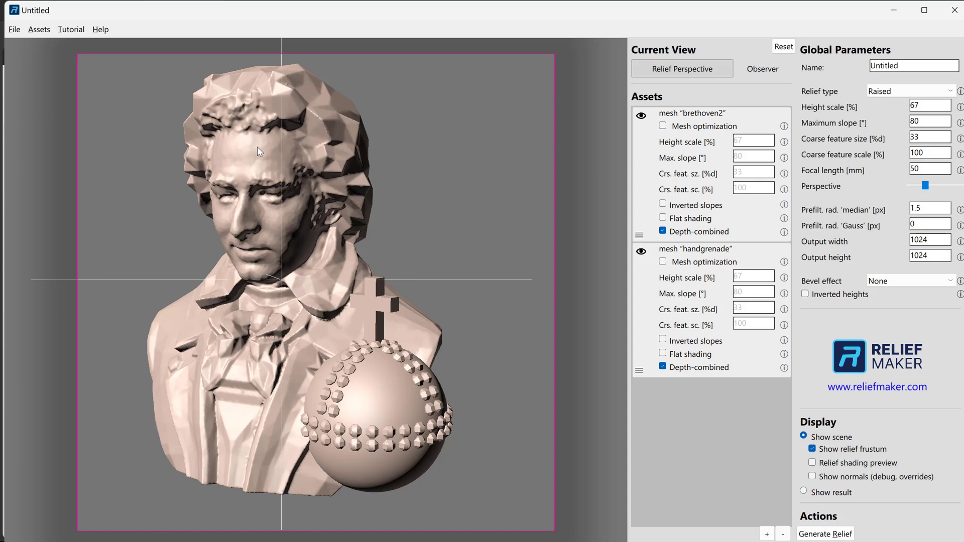
Generate the relief from the bust-and-grenade arrangement
left_click(825, 533)
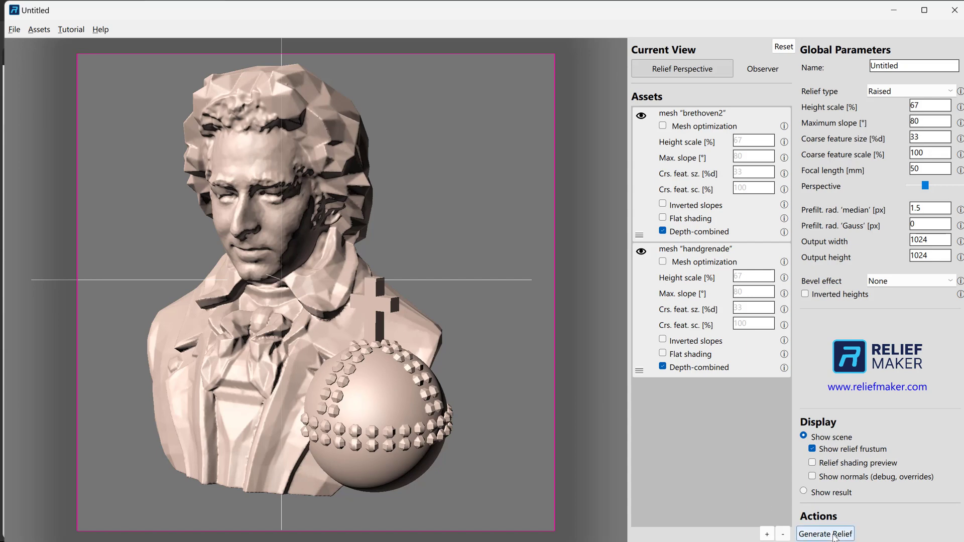